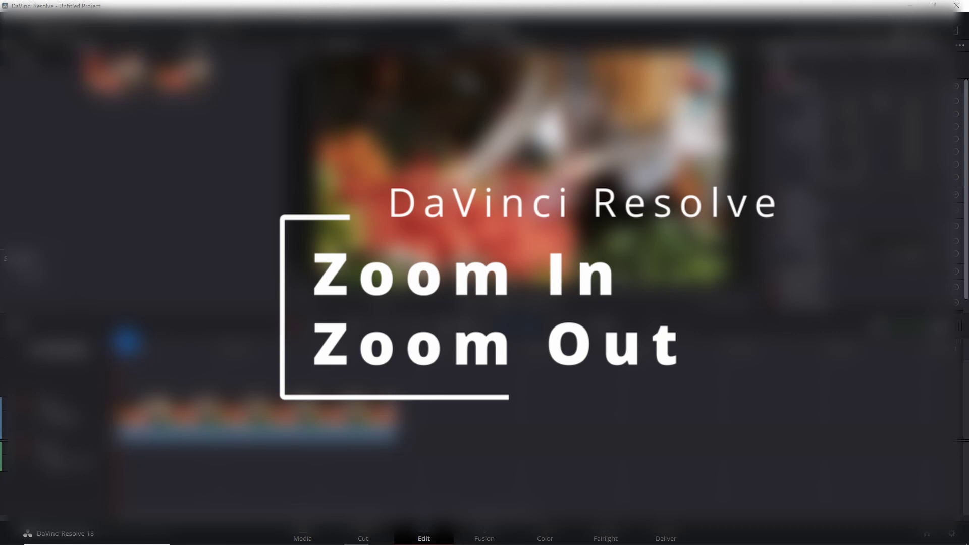
# Play Timeline 1 with the farmers-market vegetable clip on the Edit page.
pyautogui.press('space')
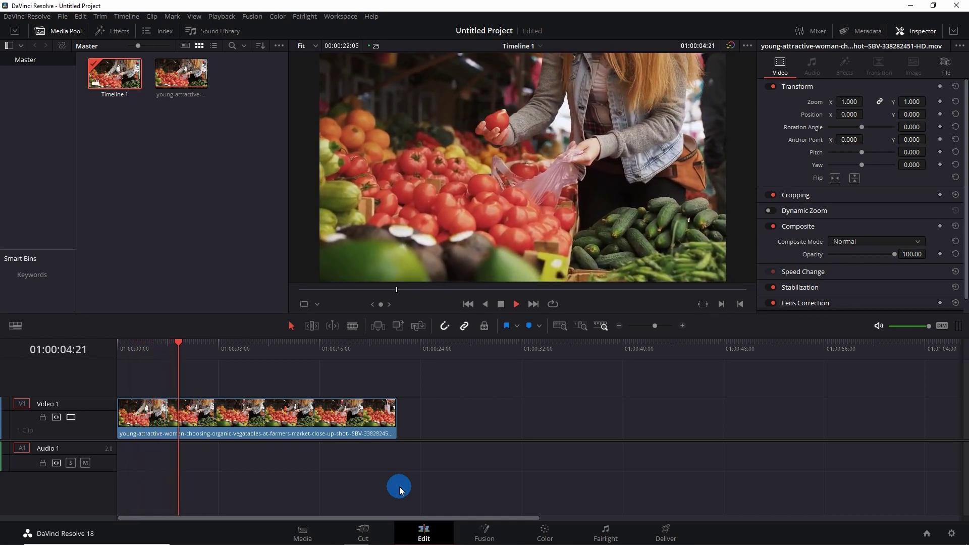
# Stop playback and set starting Zoom and Position keyframes at 01:00:03:01.
pyautogui.press('space')
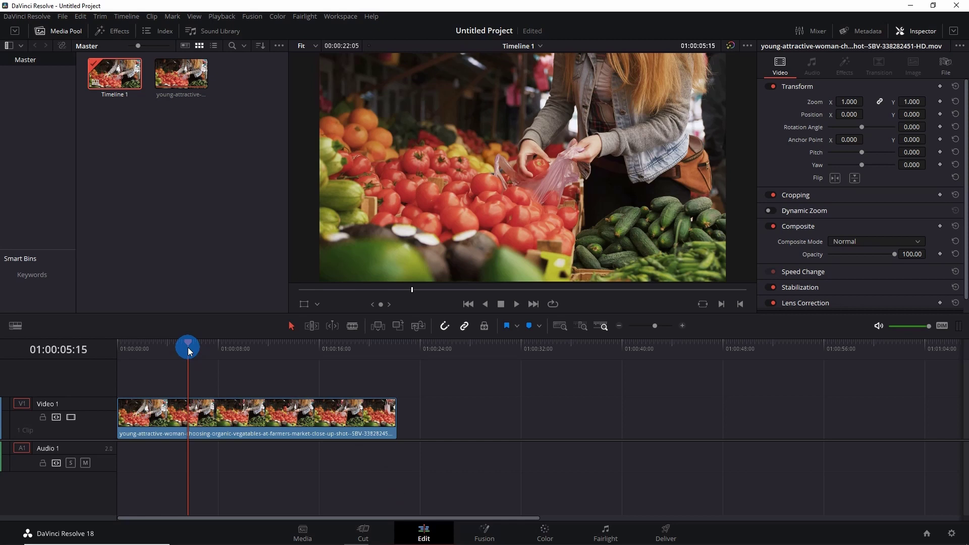
pyautogui.moveTo(188, 345); pyautogui.dragTo(156, 344)
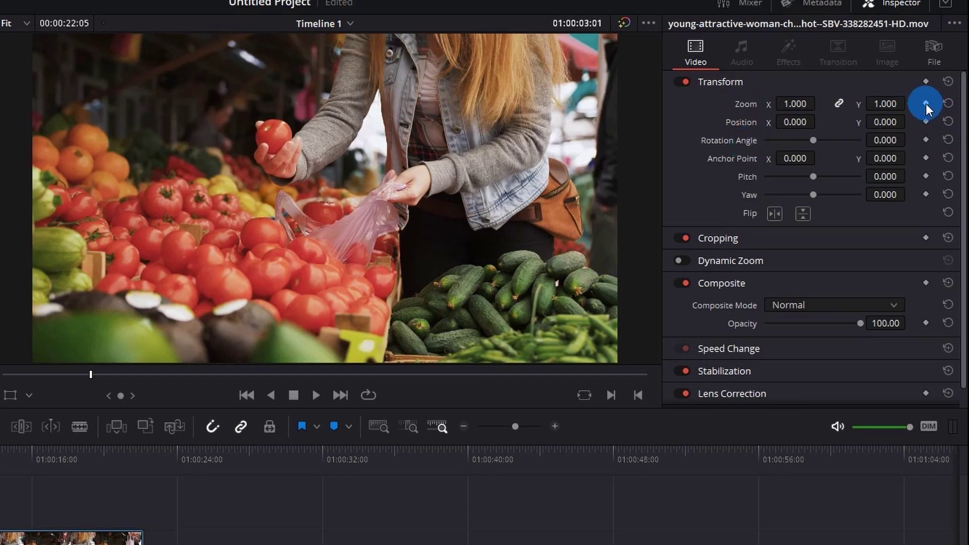
pyautogui.click(925, 121)
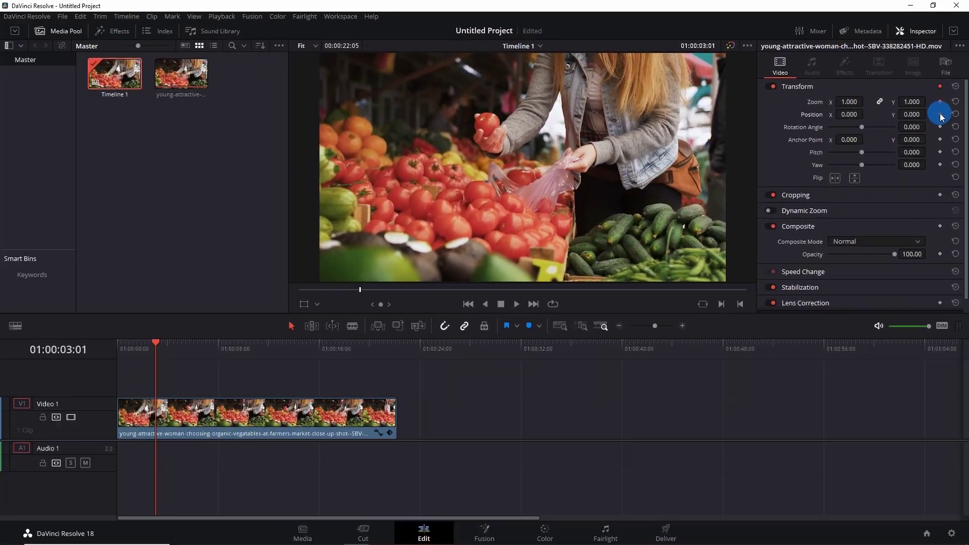
pyautogui.click(489, 416)
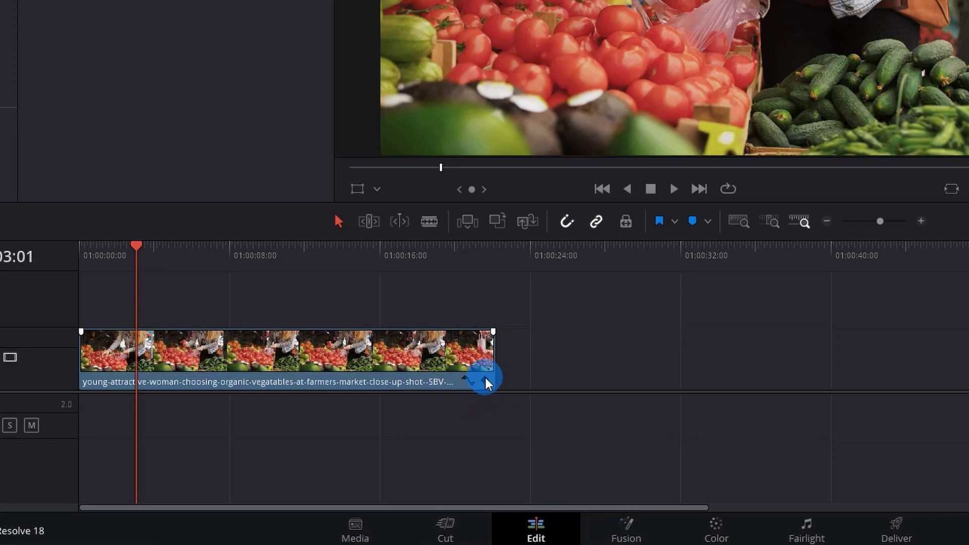
# Reveal the clip's Transform keyframe track and park the playhead at 01:00:04:18.
pyautogui.click(486, 381)
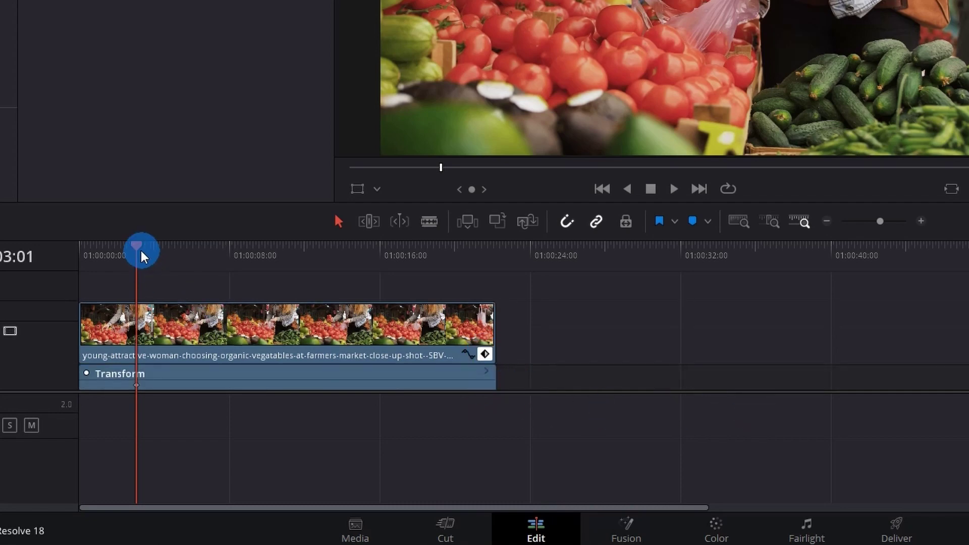
pyautogui.moveTo(141, 258); pyautogui.dragTo(183, 255)
pyautogui.click(135, 424)
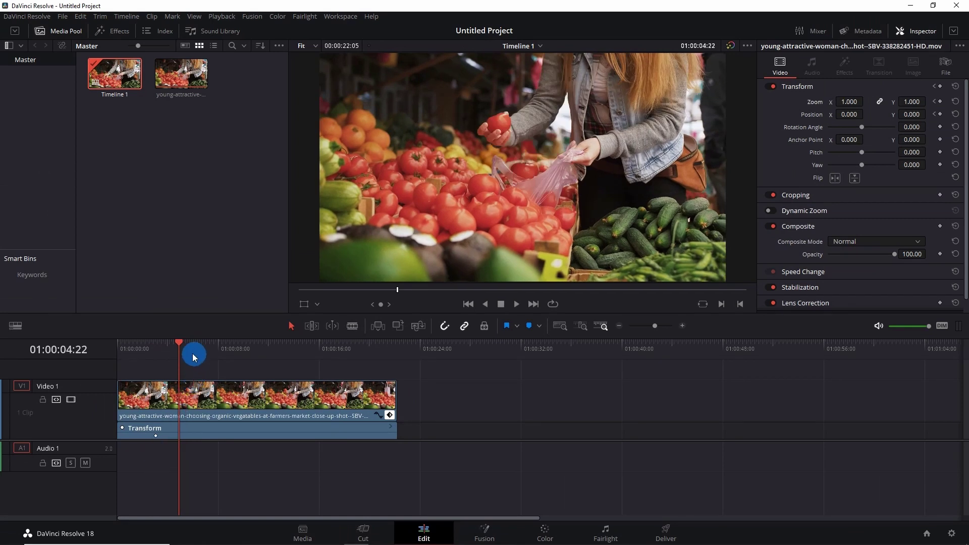
pyautogui.moveTo(180, 343)
pyautogui.mouseDown()
pyautogui.moveTo(190, 344)
pyautogui.moveTo(177, 345)
pyautogui.mouseUp()
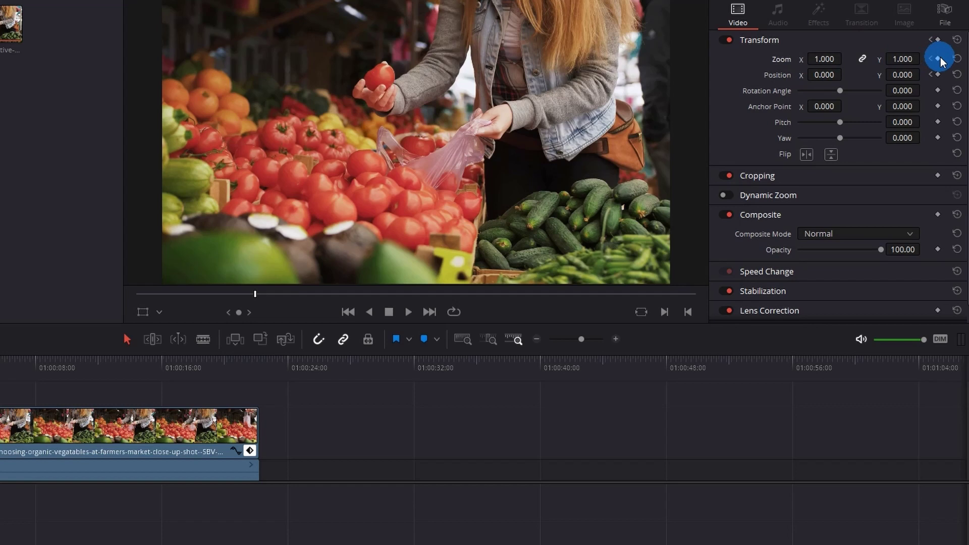
# Keyframe Zoom and Position at 01:00:04:18, setting Zoom 1.360 and Position Y -115.000.
pyautogui.click(939, 59)
pyautogui.click(938, 75)
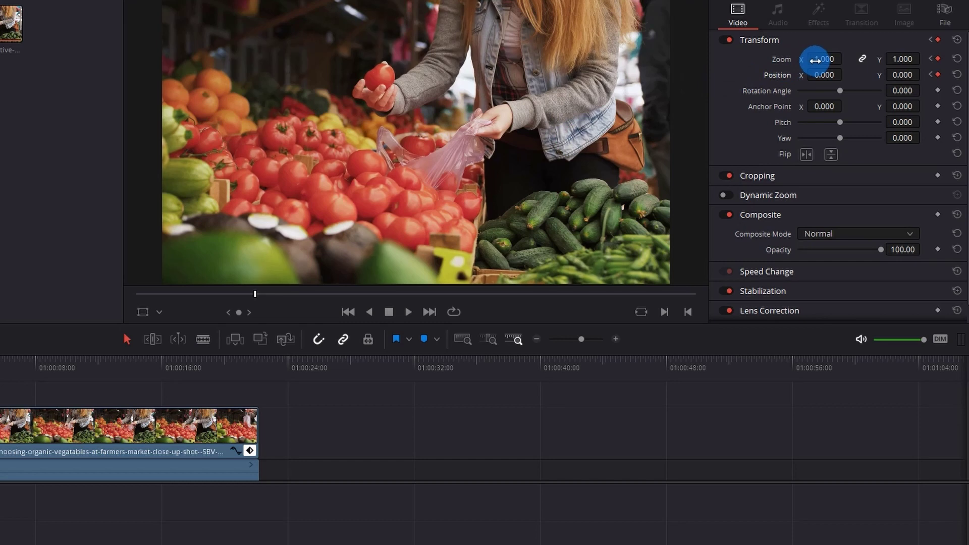
pyautogui.moveTo(815, 60); pyautogui.dragTo(837, 60)
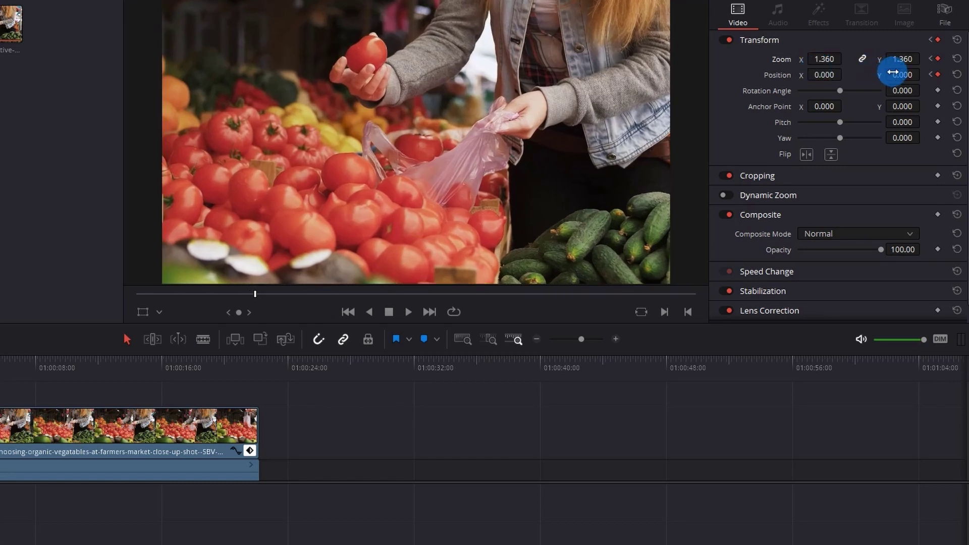
pyautogui.moveTo(899, 75); pyautogui.dragTo(824, 95)
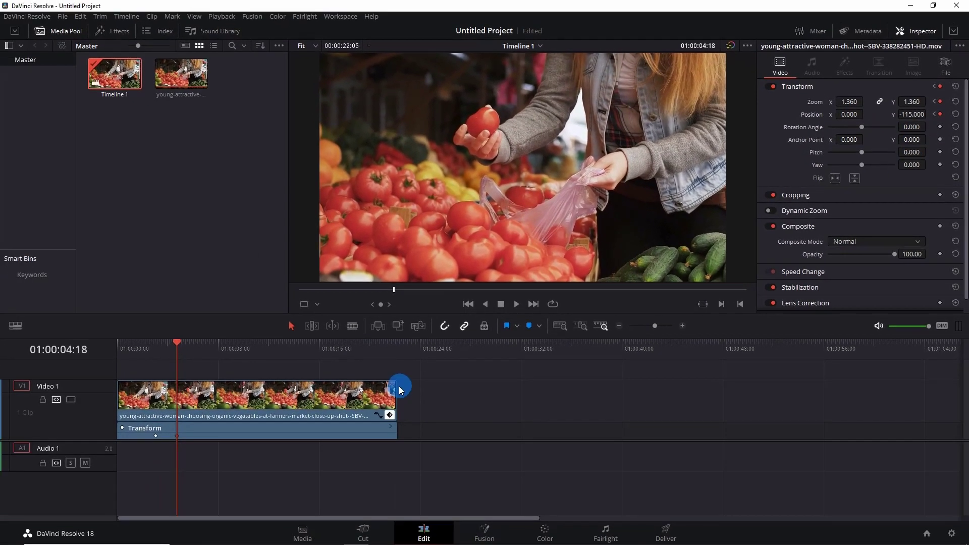
# Play the market clip from its start to preview the push-in to Zoom 1.360.
pyautogui.moveTo(175, 342); pyautogui.dragTo(111, 347)
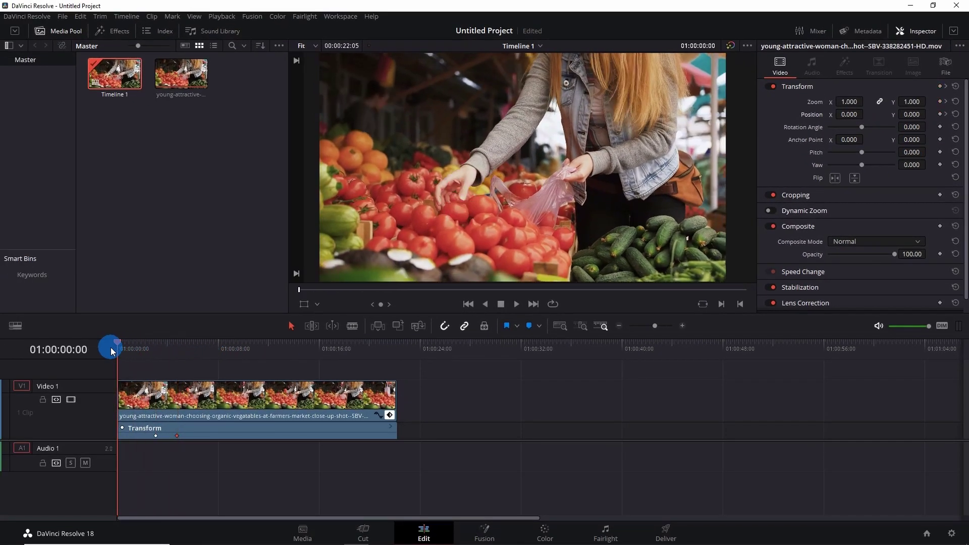
pyautogui.click(373, 396)
pyautogui.press('space')
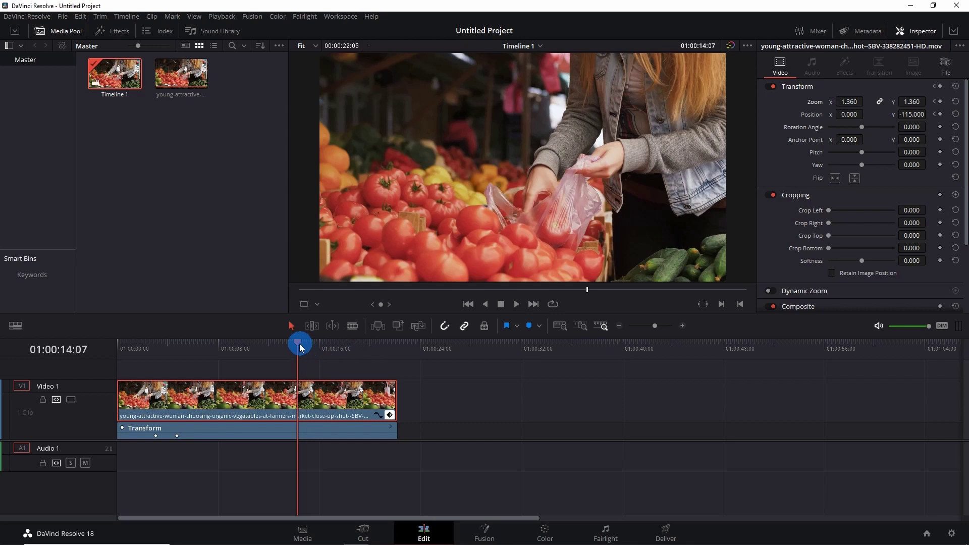
# Add Zoom and Position hold keyframes at 01:00:10:23 and 01:00:13:16, keeping 1.360 and Y -115.
pyautogui.moveTo(301, 346); pyautogui.dragTo(256, 348)
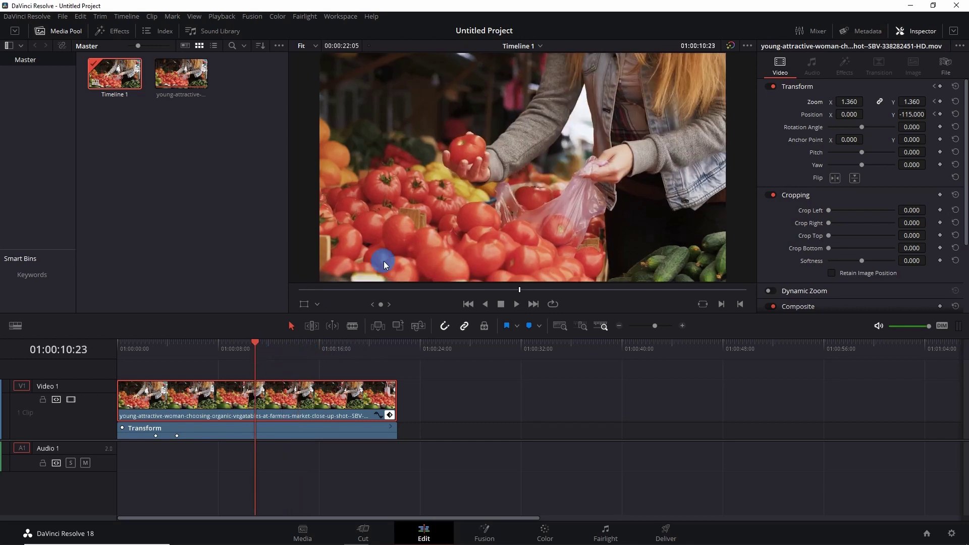
pyautogui.click(940, 102)
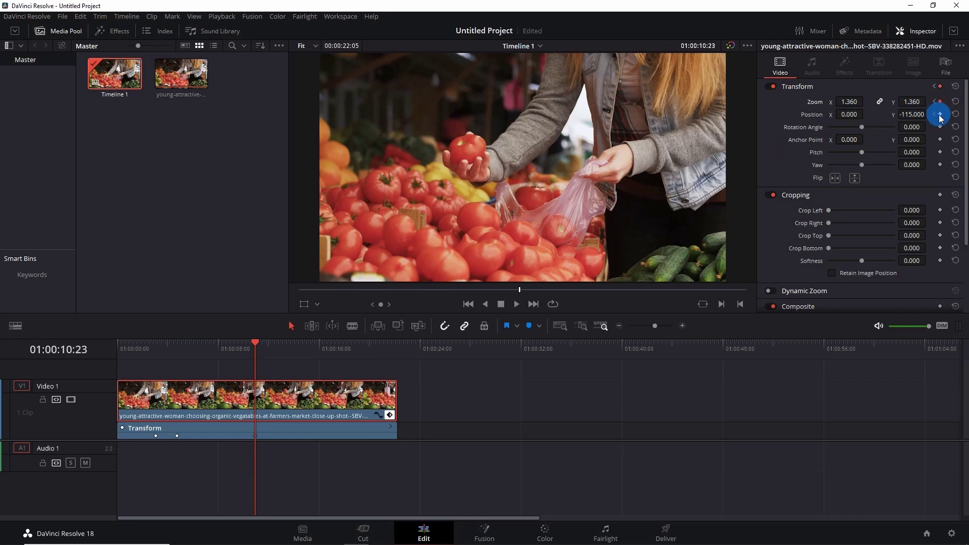
pyautogui.click(940, 114)
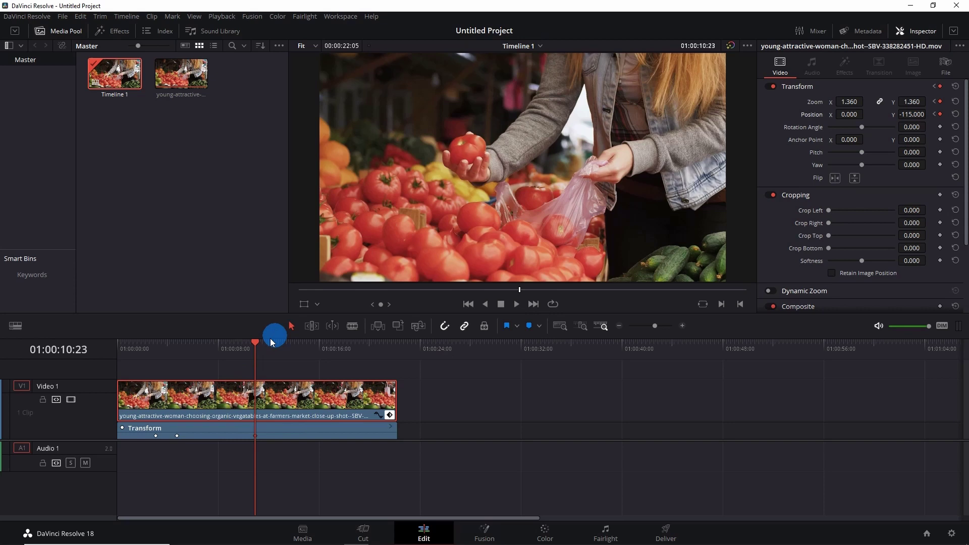
pyautogui.moveTo(264, 347); pyautogui.dragTo(290, 352)
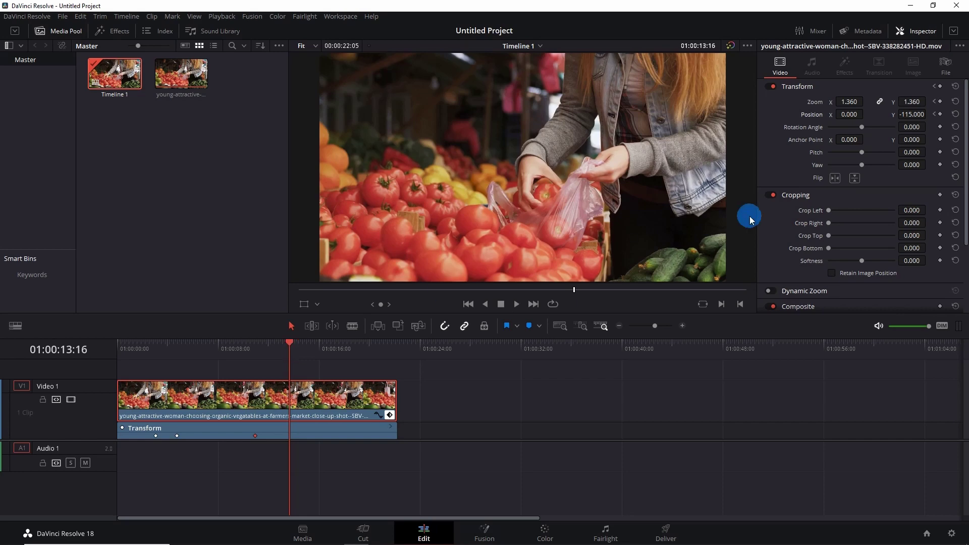
pyautogui.click(940, 102)
pyautogui.click(940, 115)
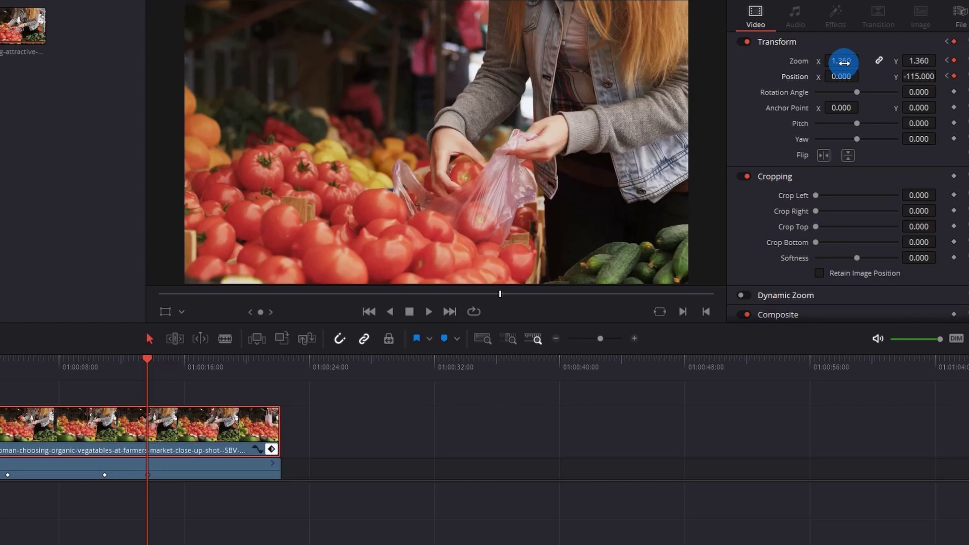
# Copy the first Transform keyframe and paste it at 01:00:13:16, restoring Zoom 1.000 and Position 0.
pyautogui.moveTo(844, 63); pyautogui.dragTo(839, 62)
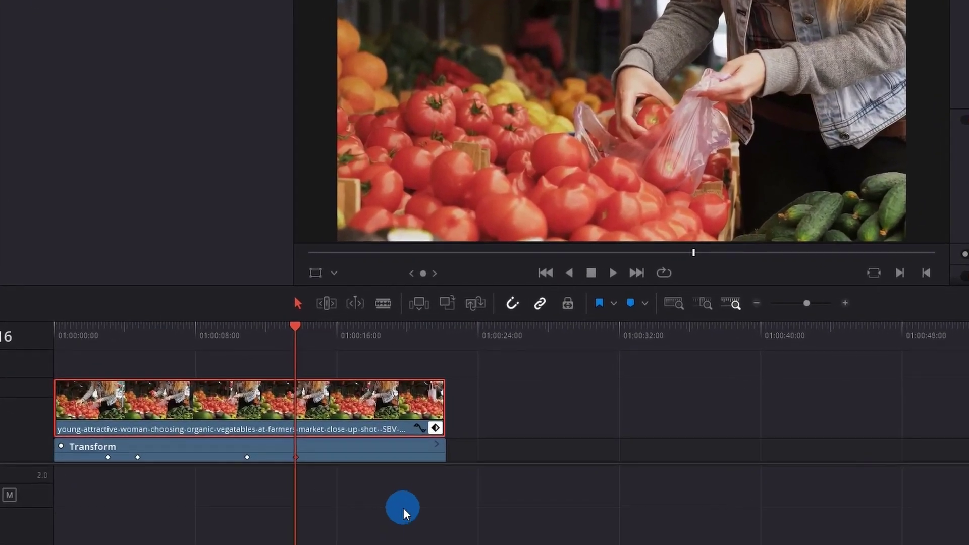
pyautogui.click(404, 508)
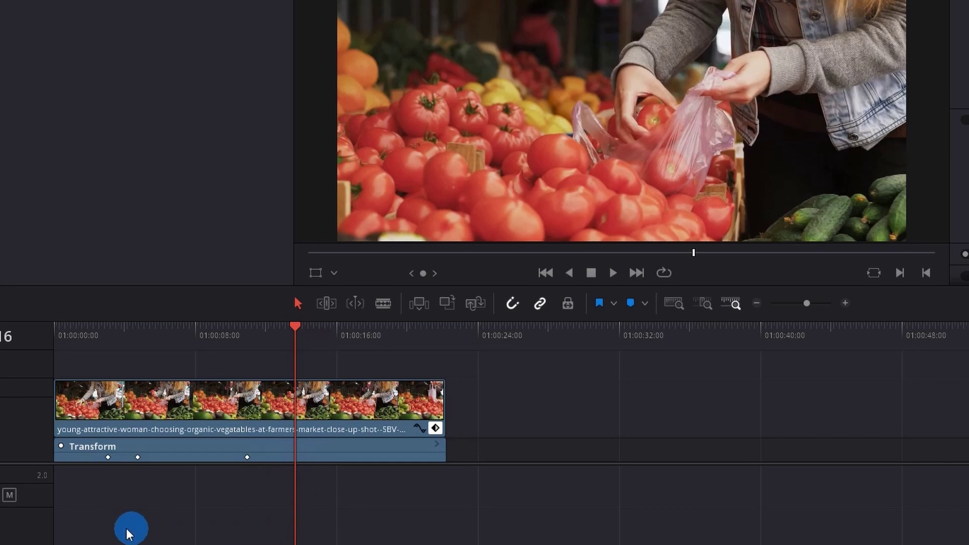
pyautogui.click(107, 457)
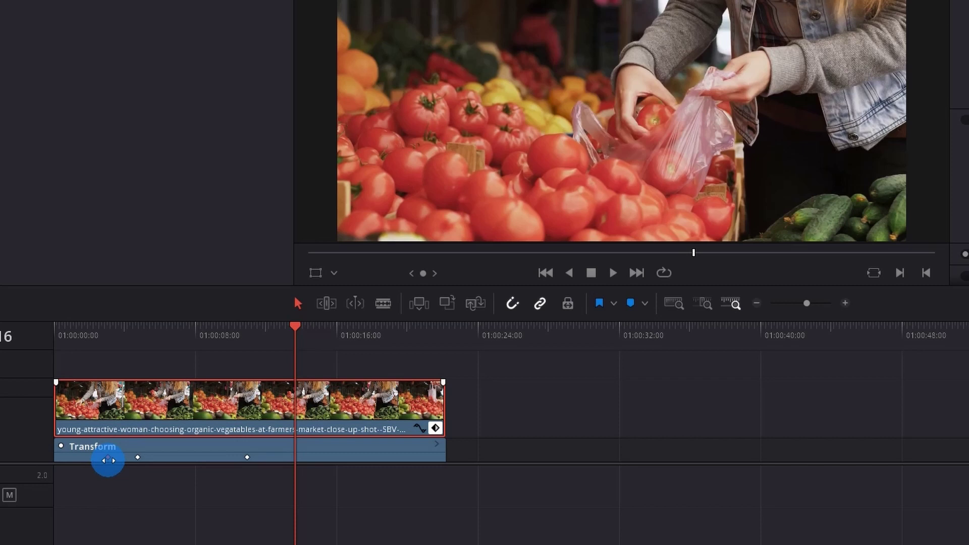
pyautogui.hotkey('ctrl', 'c')
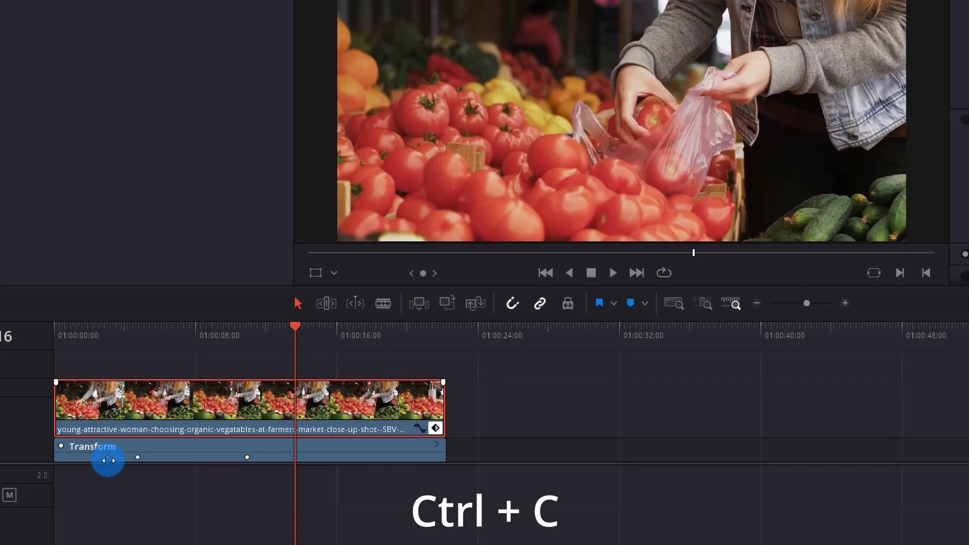
pyautogui.click(108, 458)
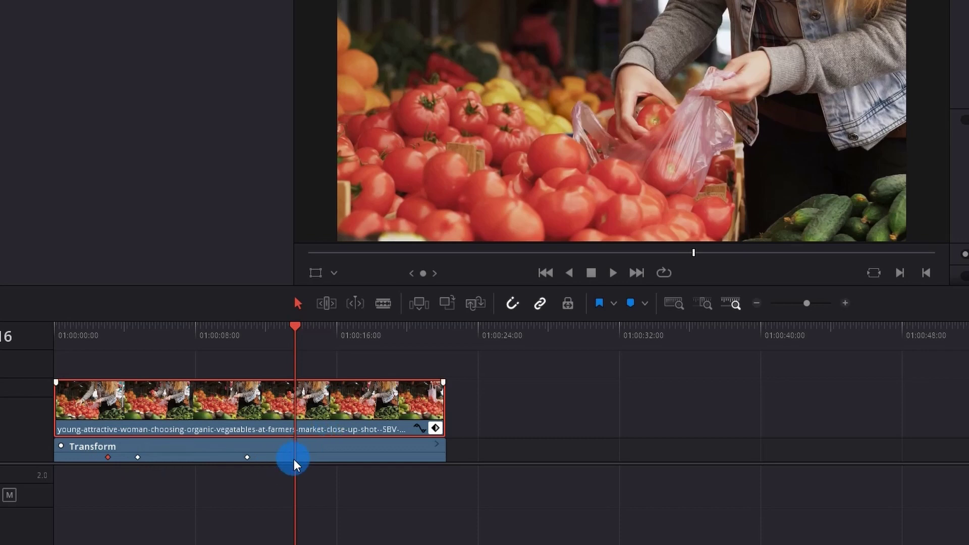
pyautogui.hotkey('ctrl', 'v')
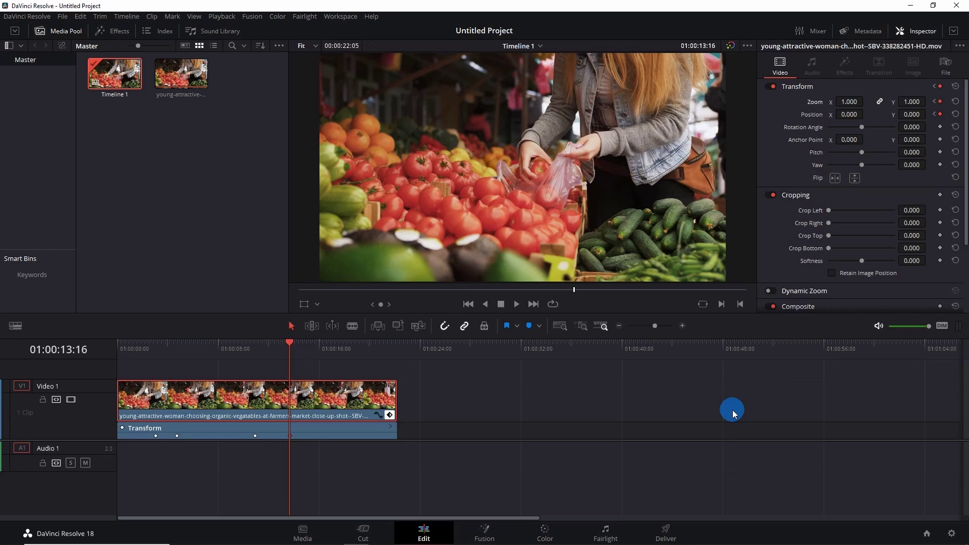
# Play from near the start to check the push-in to 1.360, hold, and return to 1.000.
pyautogui.moveTo(290, 342); pyautogui.dragTo(145, 341)
pyautogui.press('space')
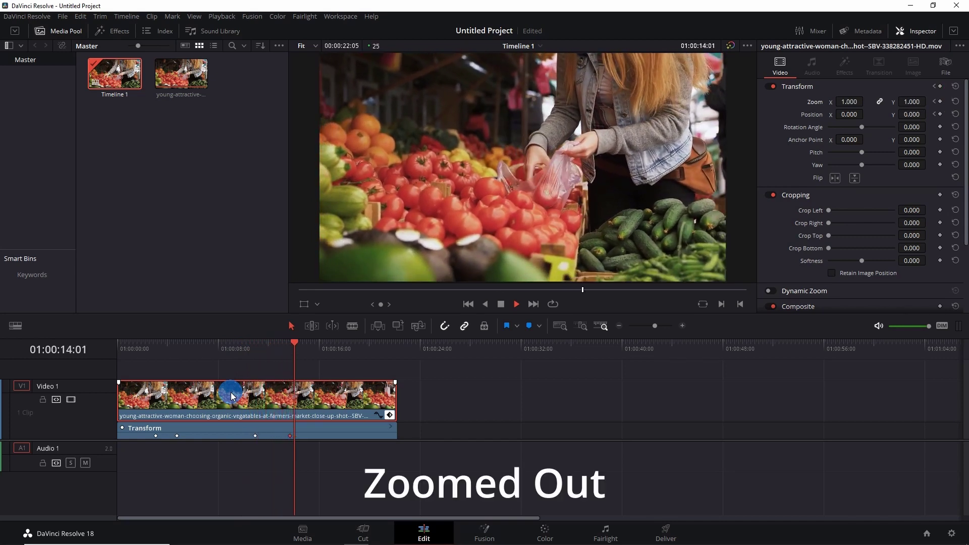
pyautogui.press('space')
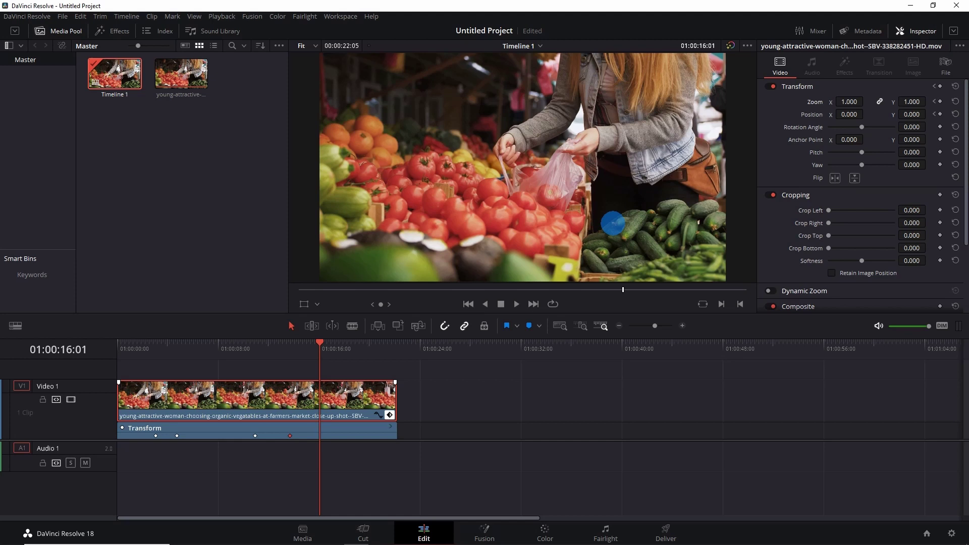